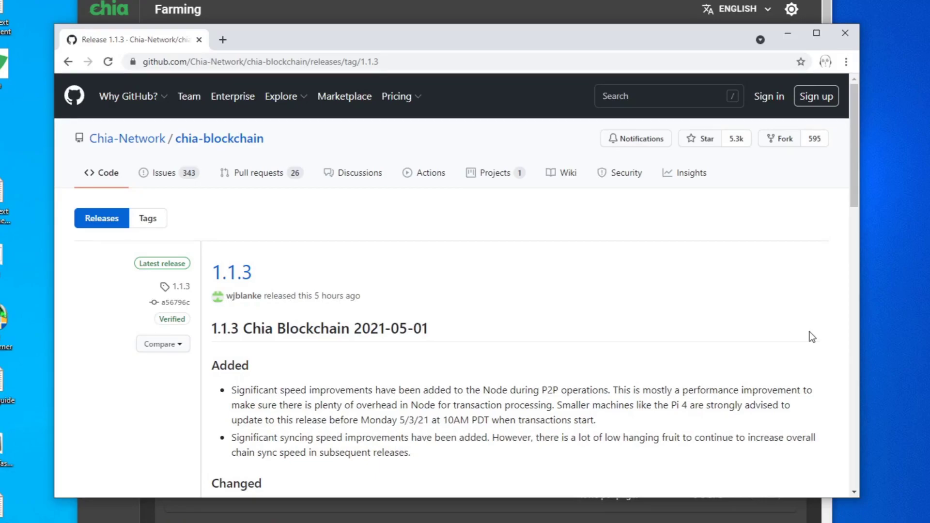
# - Read through the 1.1.3 release notes and highlight the line about proof of space lookups taking longer than 5 seconds
pyautogui.scroll(-10, 470, 295)
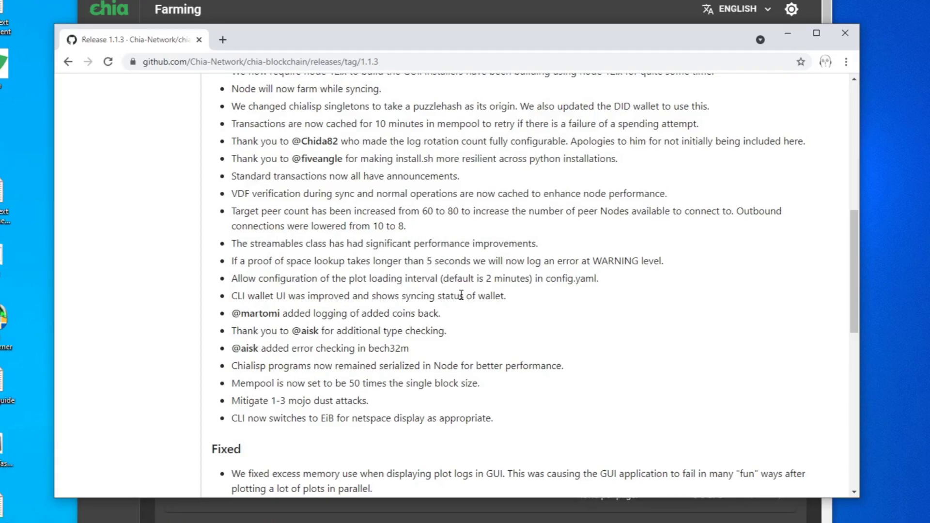
pyautogui.moveTo(238, 262); pyautogui.dragTo(663, 262)
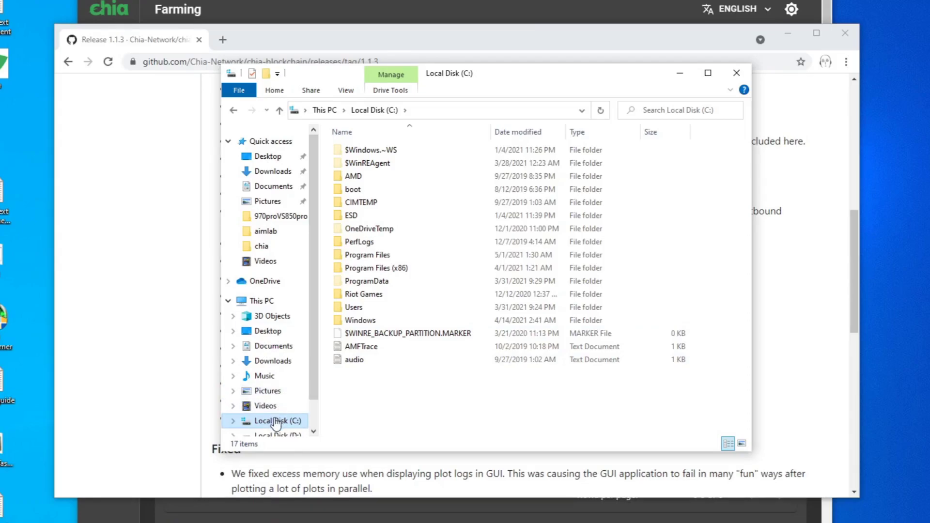
# - Go to the Users\pc\.chia\mainnet\log folder on drive C and select the debug text file
pyautogui.doubleClick(370, 307)
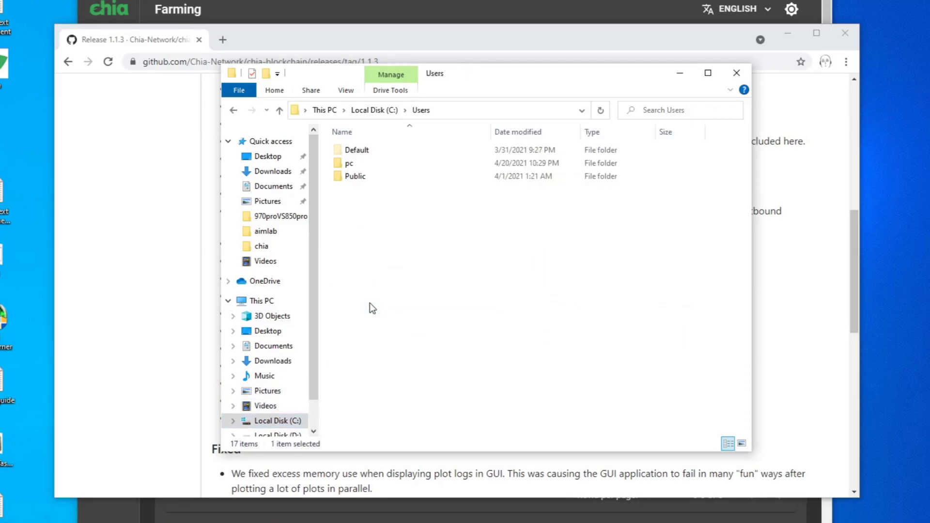
pyautogui.doubleClick(361, 163)
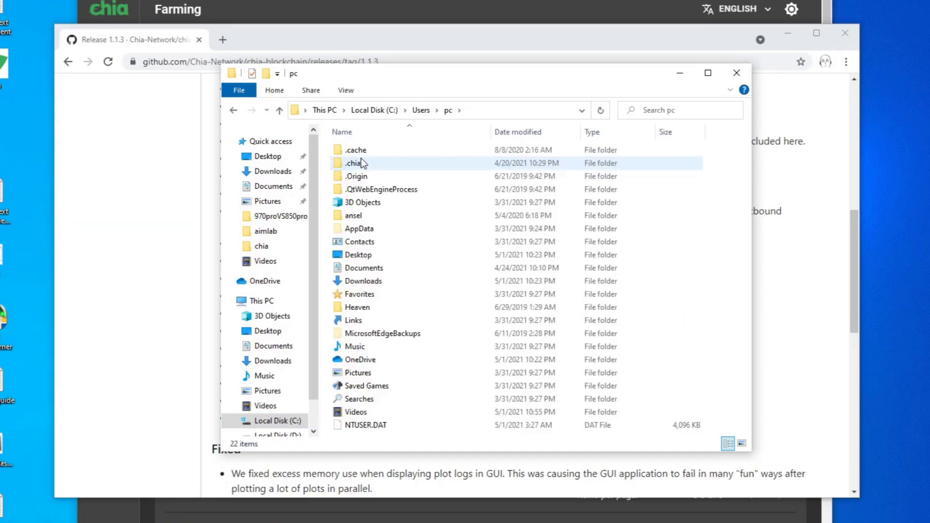
pyautogui.doubleClick(375, 163)
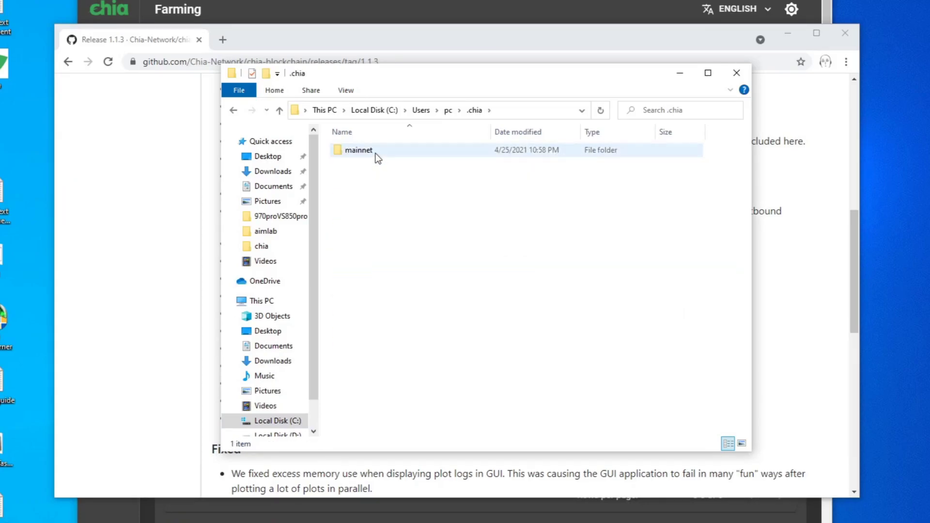
pyautogui.doubleClick(376, 153)
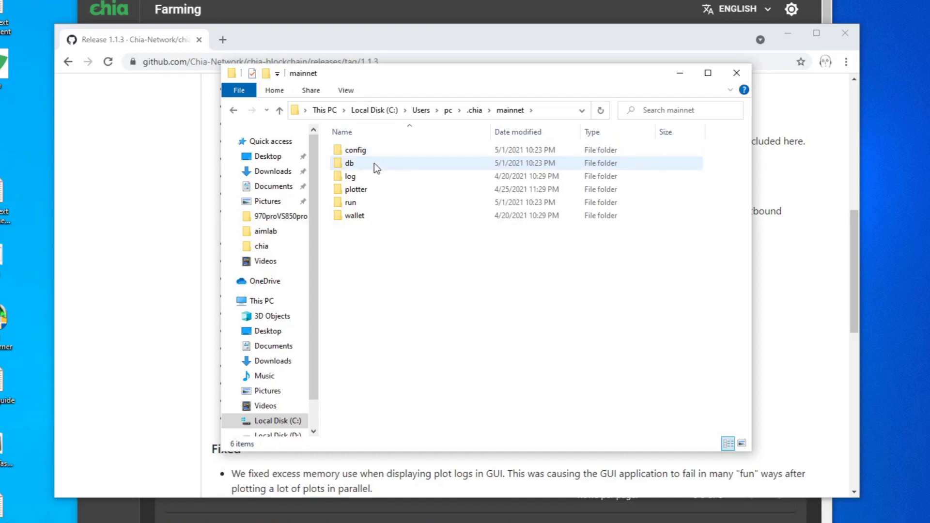
pyautogui.doubleClick(371, 175)
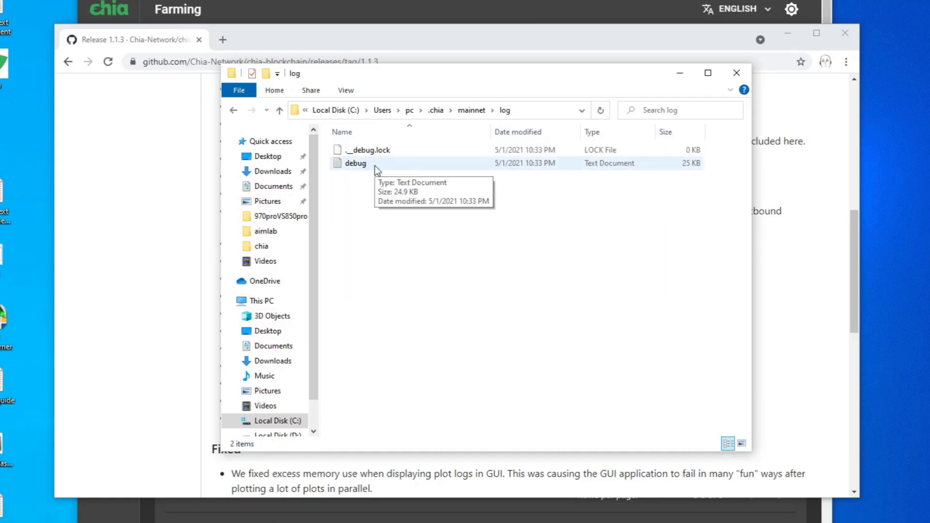
pyautogui.click(374, 165)
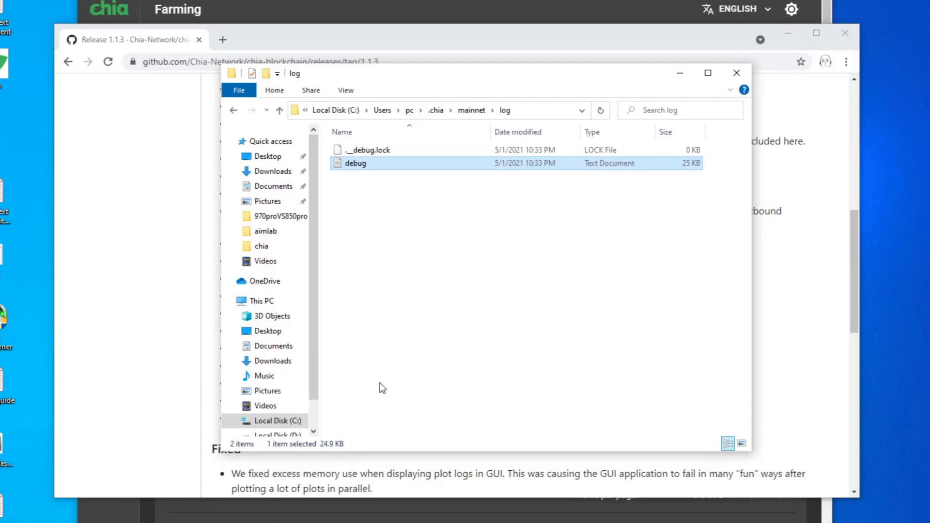
# - Switch to the unsaved Notepad log excerpt and examine the proof lookup times of the eligible plots
pyautogui.hotkey('alt', 'Tab')
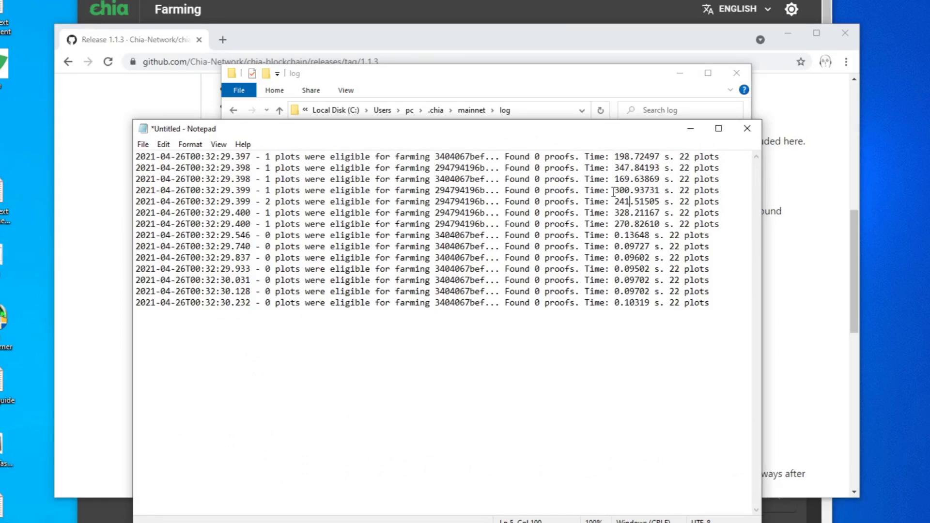
pyautogui.moveTo(502, 190); pyautogui.dragTo(632, 190)
pyautogui.click(630, 247)
pyautogui.moveTo(608, 191); pyautogui.dragTo(649, 190)
pyautogui.click(650, 190)
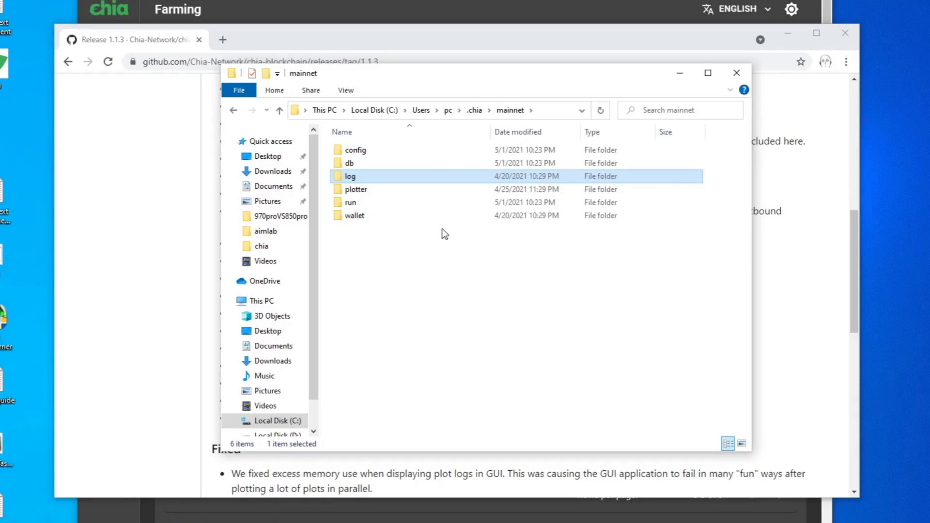
# - Open config.yaml from the mainnet config folder in Notepad, with the file filter set to All Files
pyautogui.doubleClick(382, 153)
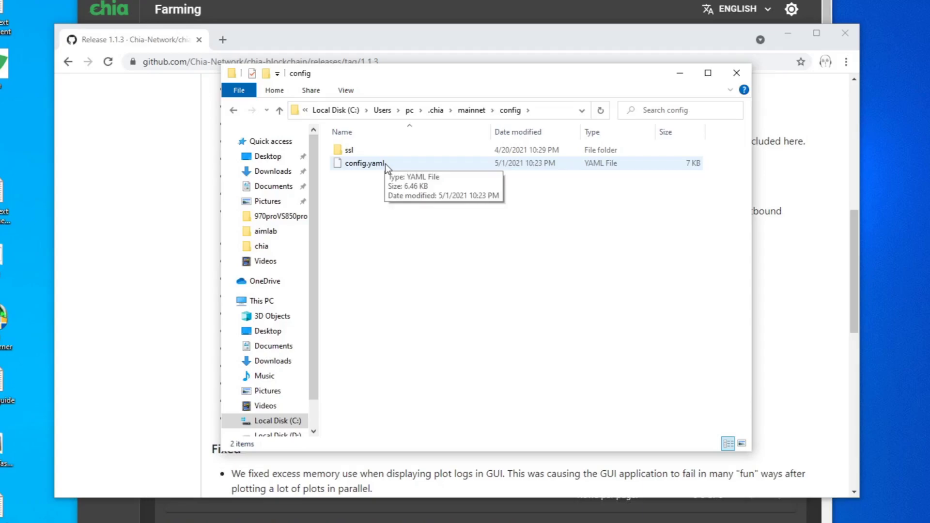
pyautogui.click(385, 164)
pyautogui.rightClick(385, 163)
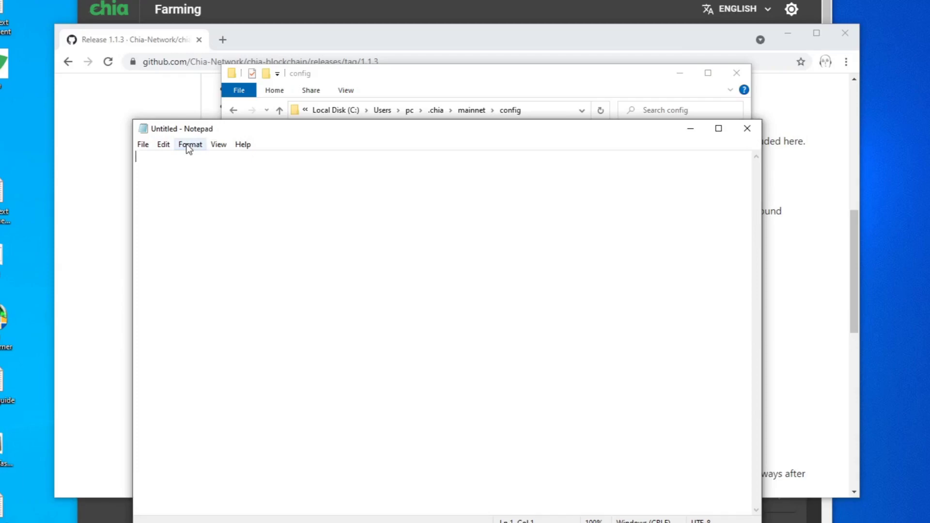
pyautogui.click(140, 148)
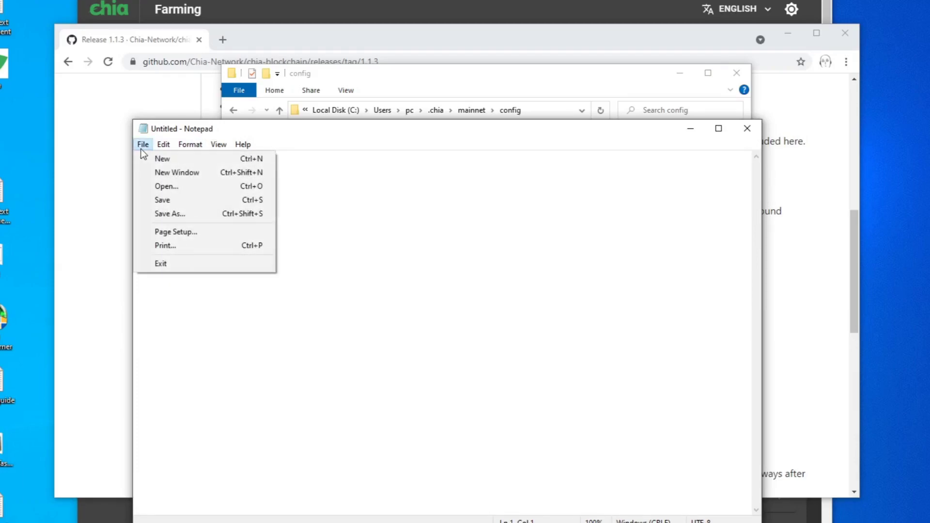
pyautogui.click(166, 186)
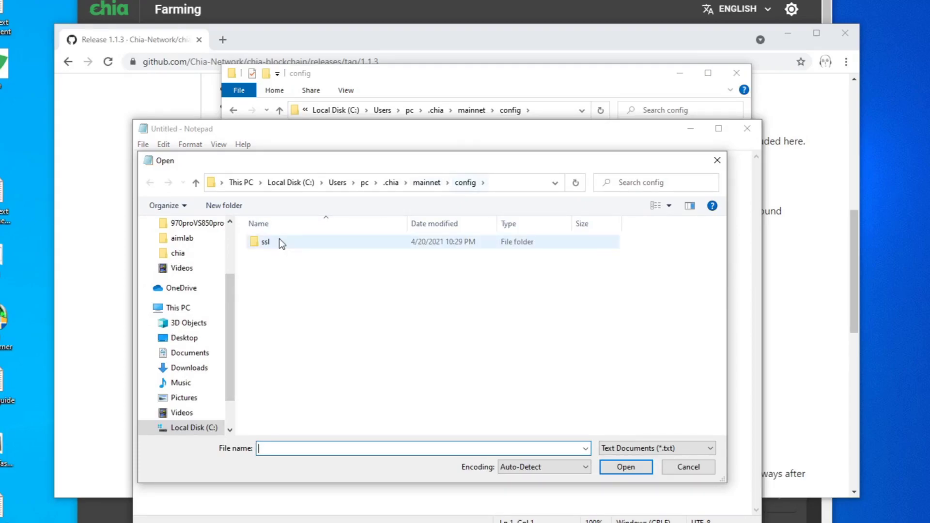
pyautogui.click(639, 446)
pyautogui.click(639, 470)
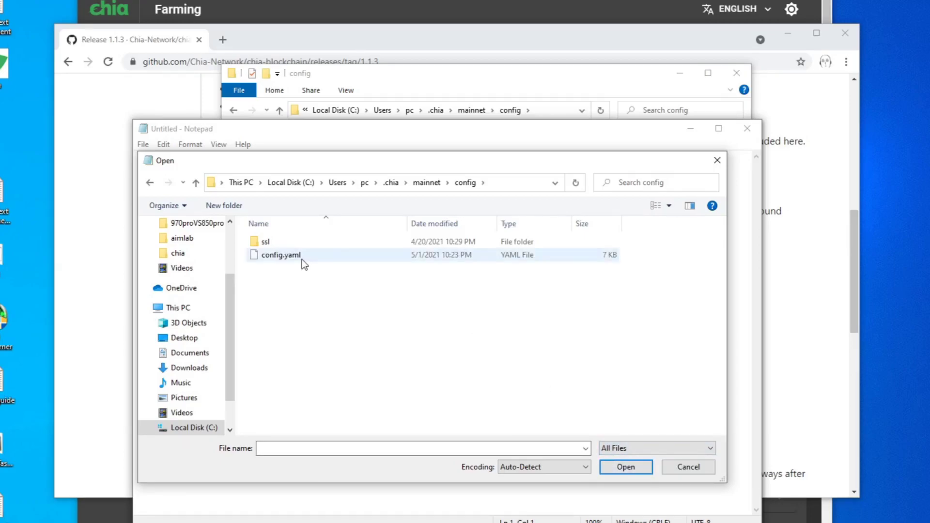
pyautogui.click(302, 260)
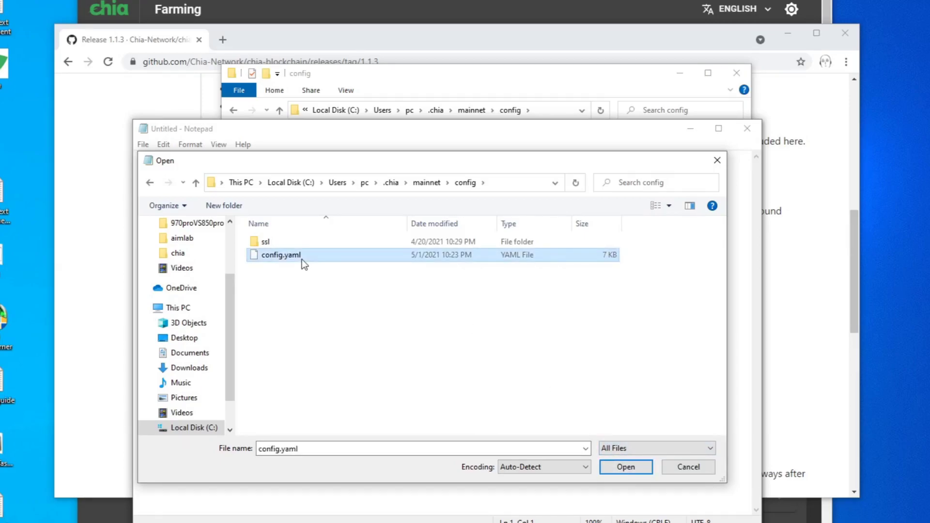
pyautogui.click(626, 468)
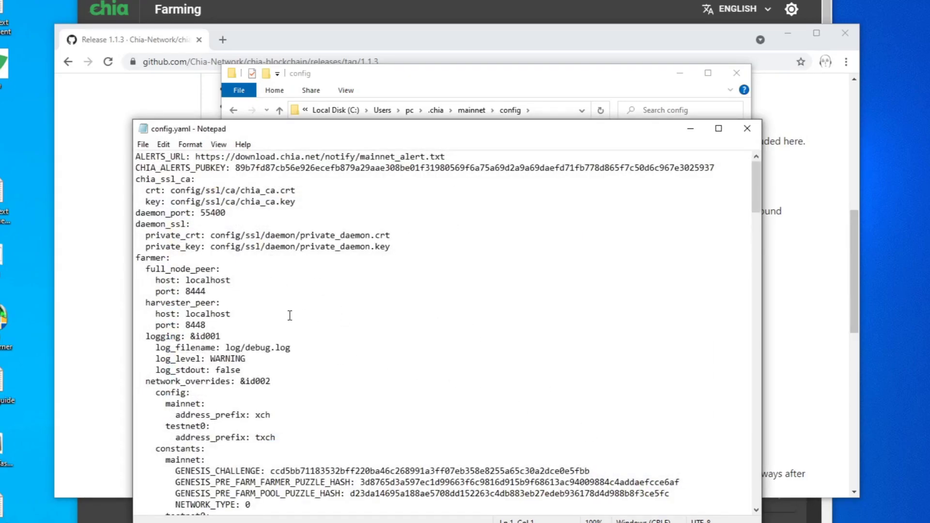
# - Change log_level under the farmer's logging section of config.yaml to INFO
pyautogui.click(253, 359)
pyautogui.press('BackSpace')
pyautogui.press('BackSpace')
pyautogui.press('BackSpace')
pyautogui.press('BackSpace')
pyautogui.press('BackSpace')
pyautogui.press('BackSpace')
pyautogui.press('BackSpace')
pyautogui.write('INFO')
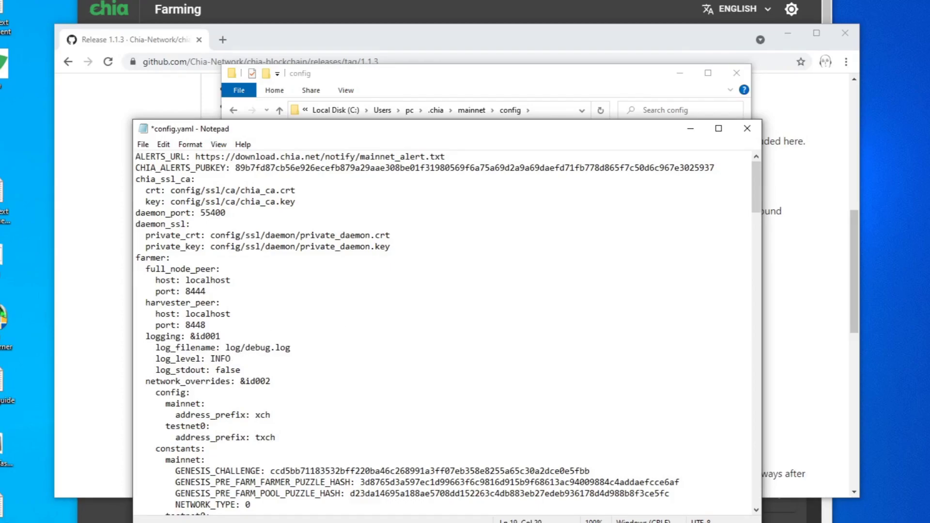
pyautogui.click(137, 147)
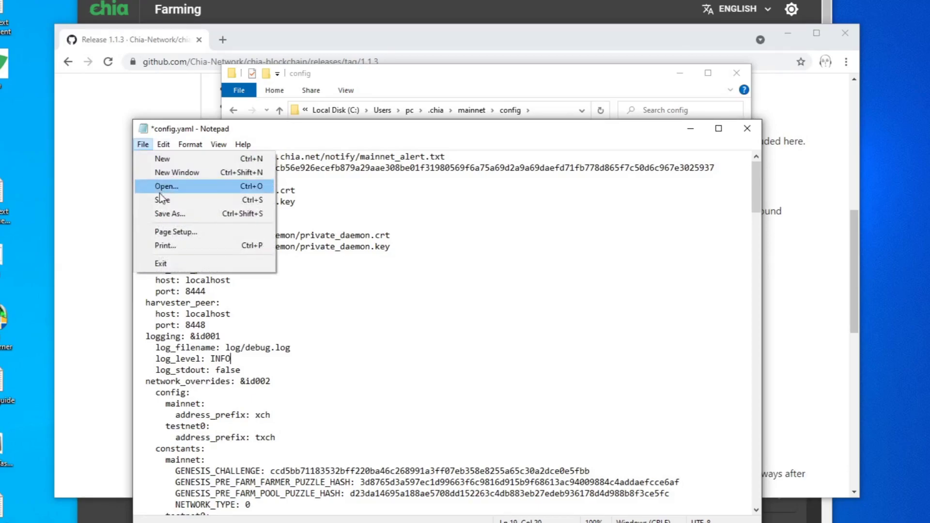
pyautogui.click(395, 256)
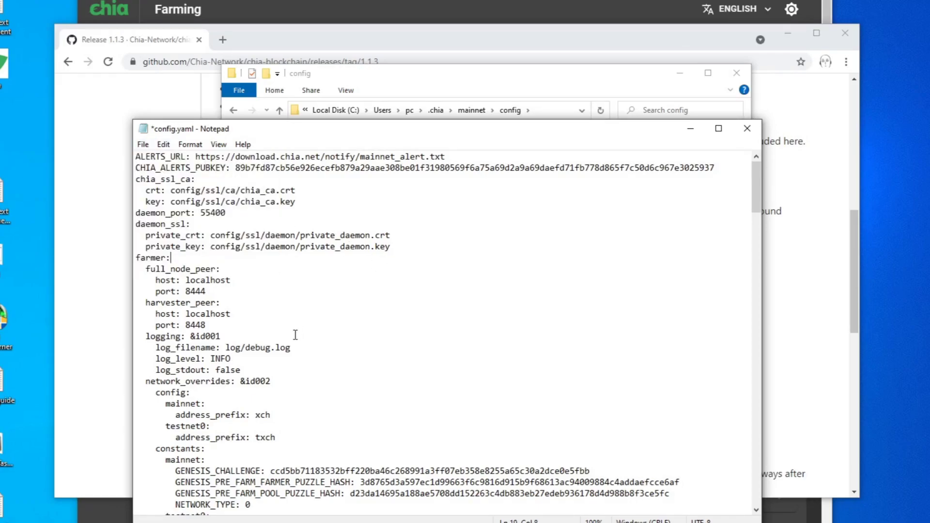
# - Restore log_level to WARNING, close config.yaml and return to the Notepad window with the plot lookup times
pyautogui.doubleClick(256, 363)
pyautogui.write('WARNING')
pyautogui.click(747, 130)
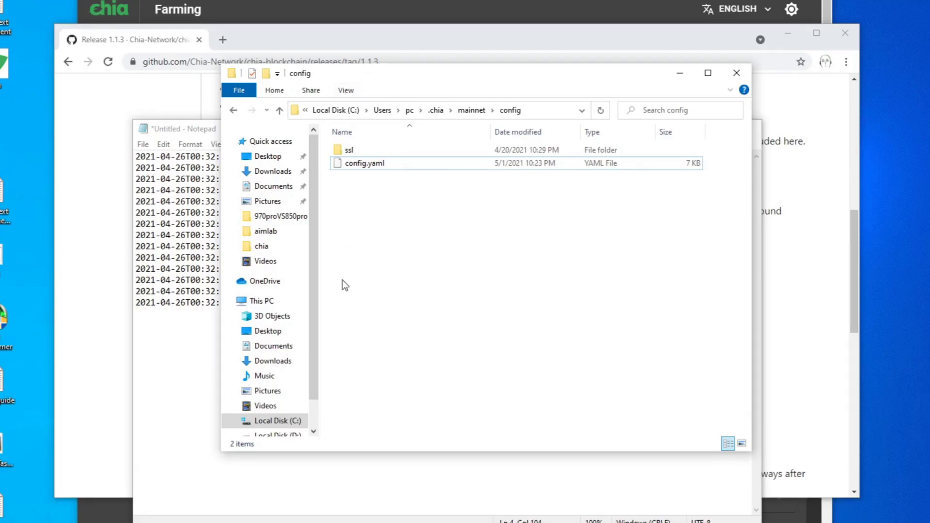
pyautogui.click(176, 378)
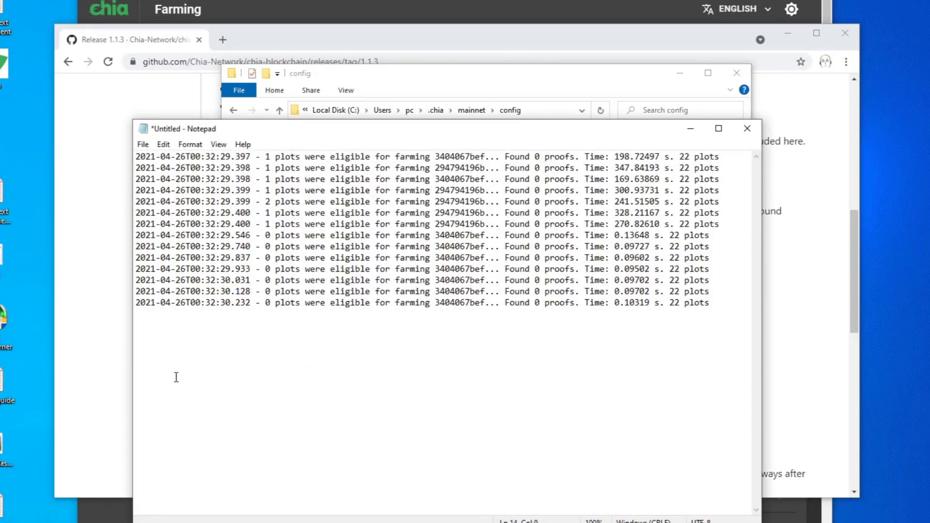